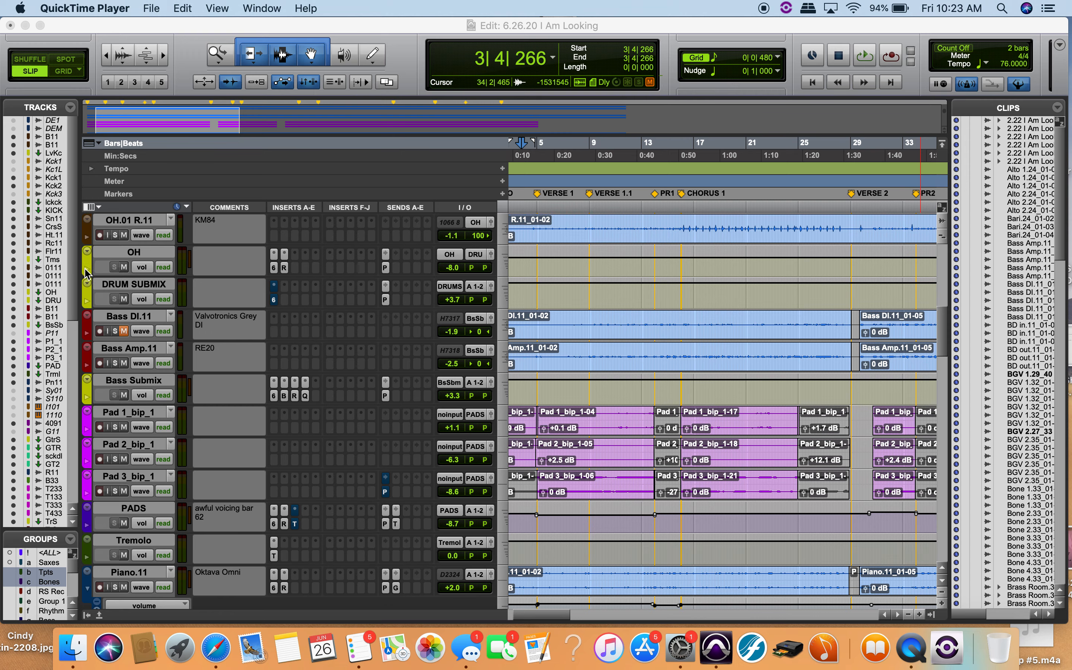
# Show the automation lane under the Gtr Submix track and switch it from pan to volume.
pyautogui.scroll(-10, 75, 384)
pyautogui.scroll(-5, 111, 454)
pyautogui.hscroll(-1, 111, 454)
pyautogui.scroll(-5, 111, 455)
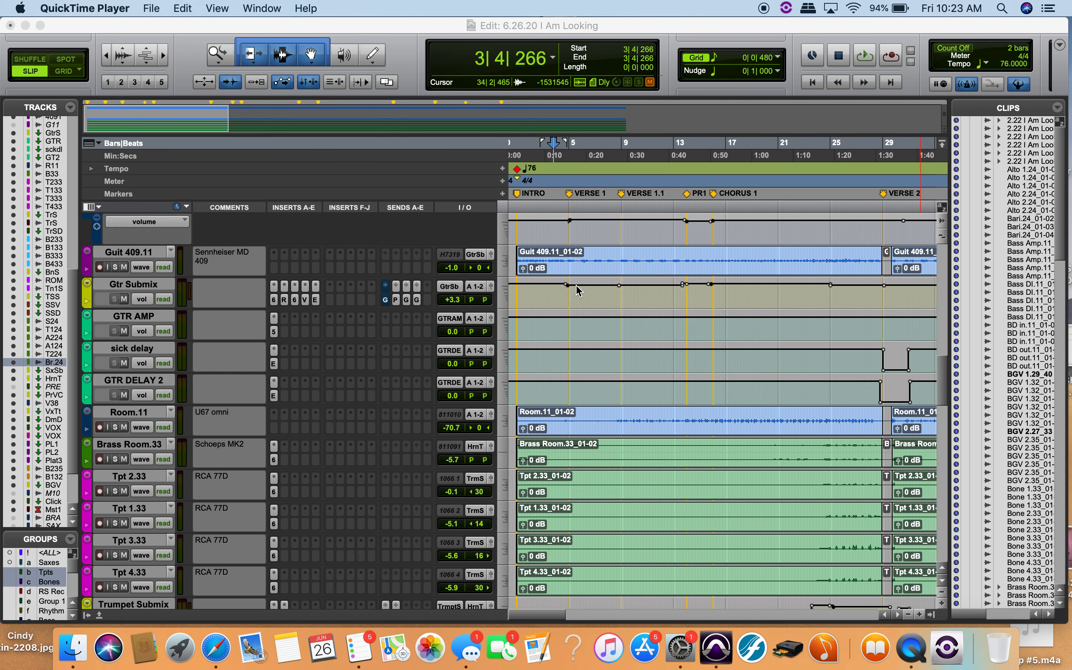
pyautogui.click(87, 301)
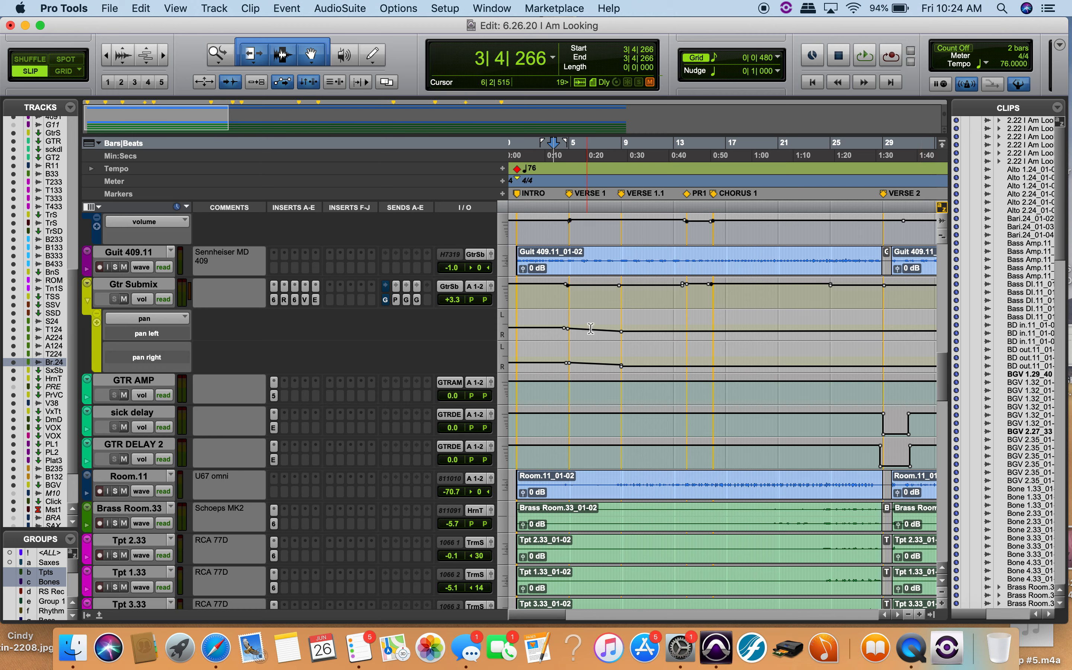
pyautogui.click(148, 319)
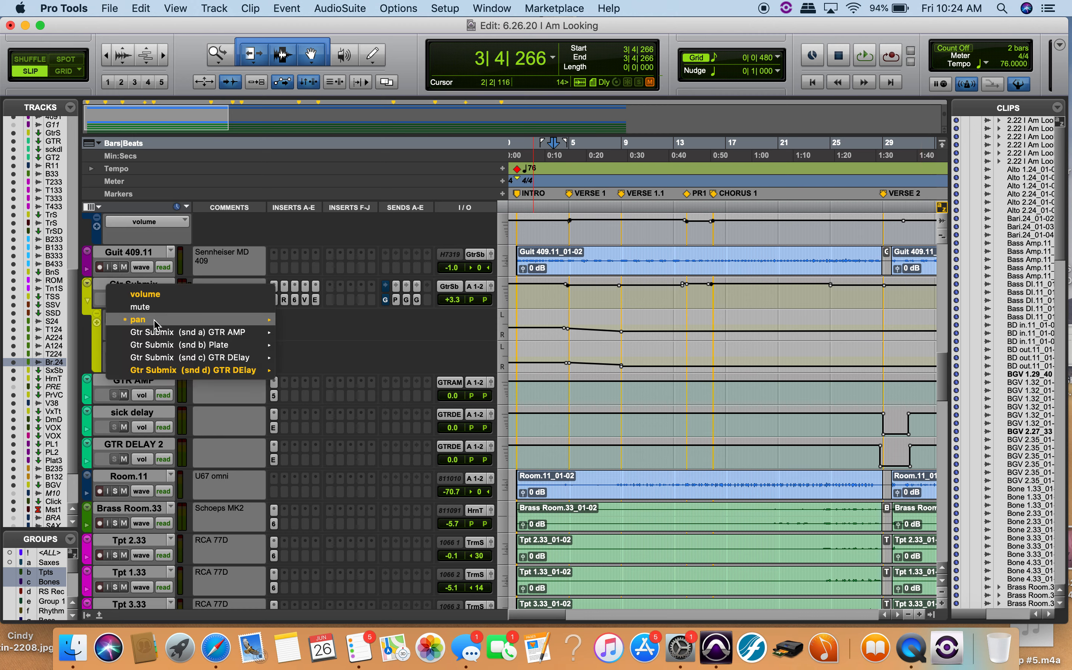
pyautogui.click(159, 295)
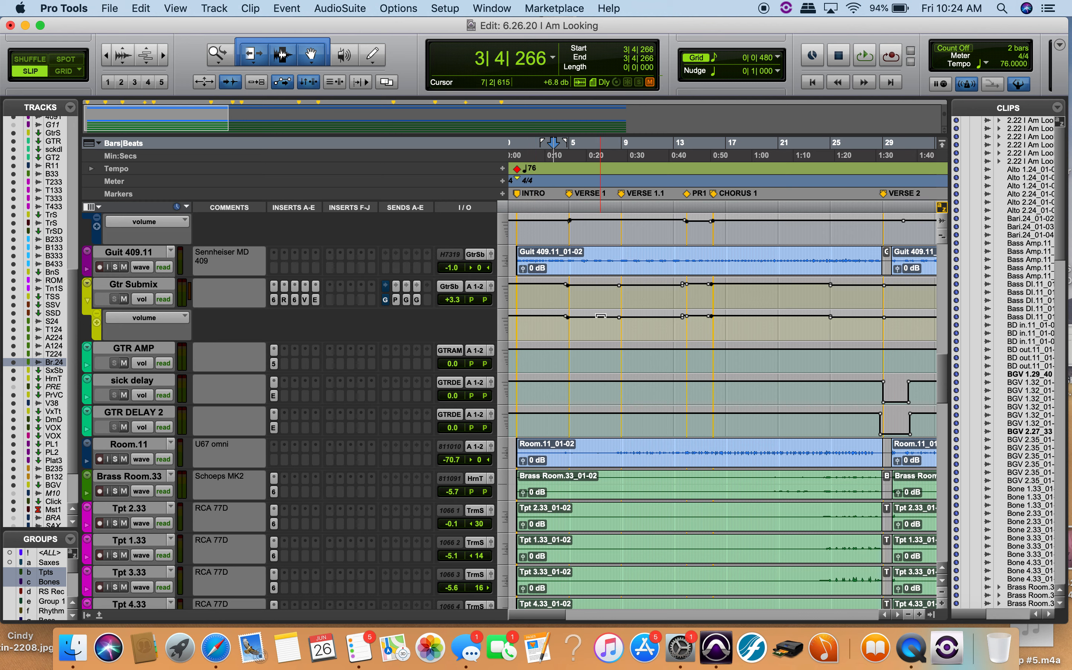
# Display pan automation in the lane under the Gtr Submix track.
pyautogui.click(153, 319)
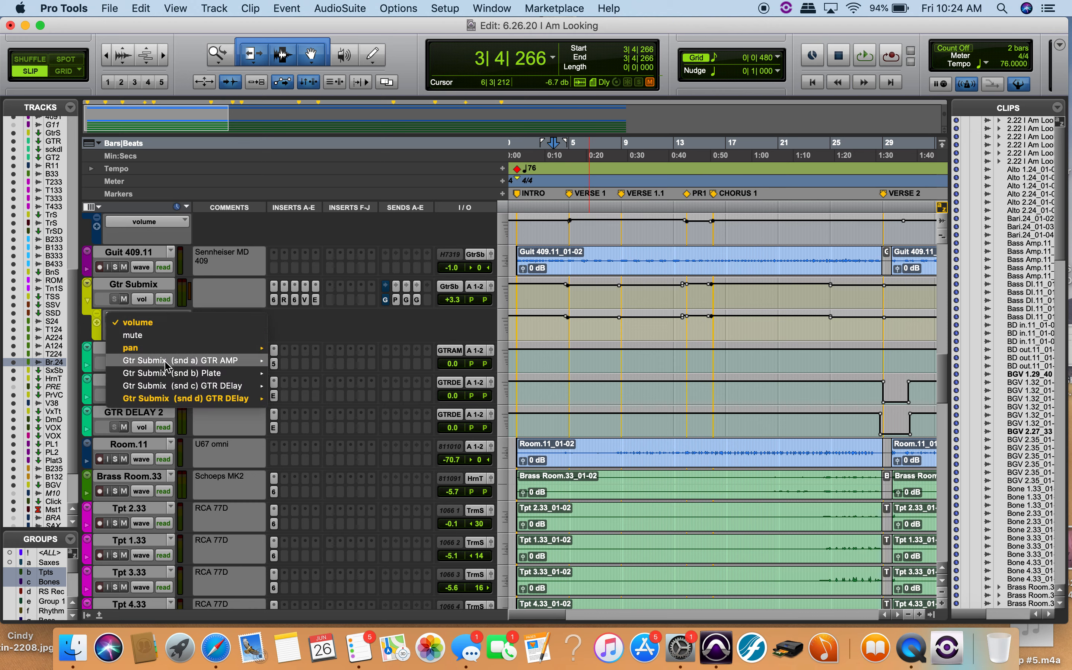
pyautogui.moveTo(248, 348)
pyautogui.click(293, 354)
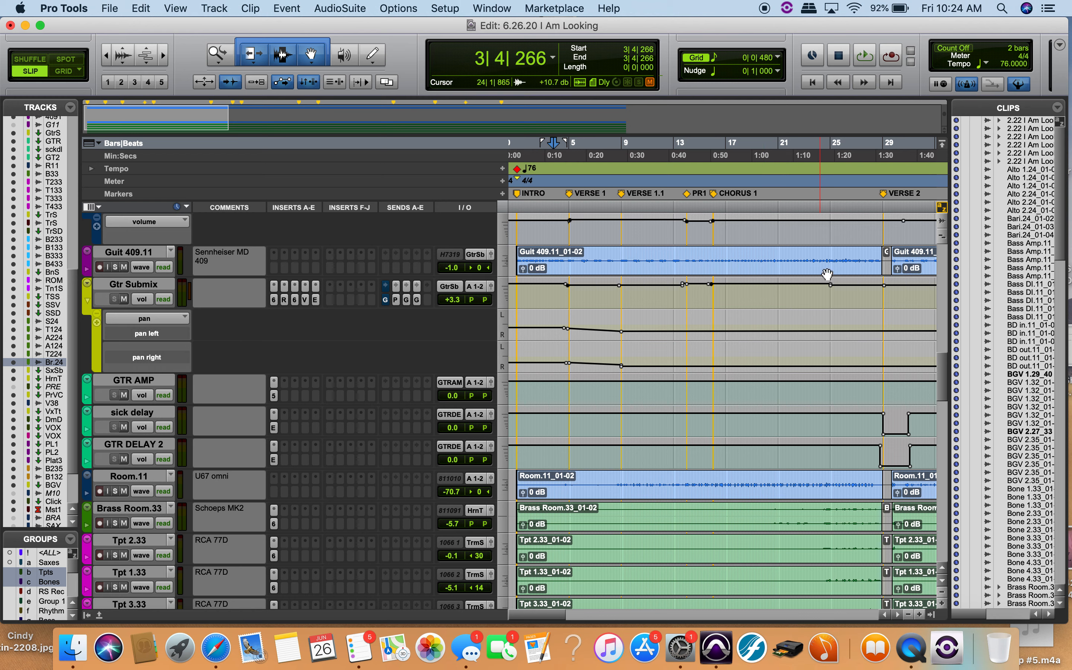
# Return the Gtr Submix automation lane to volume and hide the lane.
pyautogui.click(164, 318)
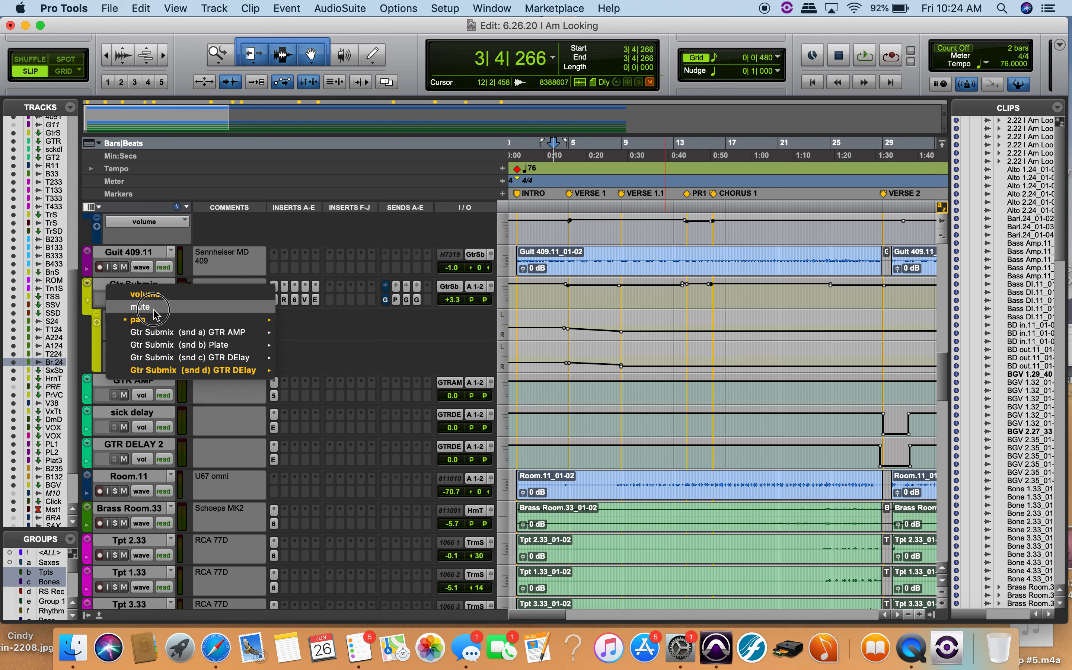
pyautogui.click(102, 305)
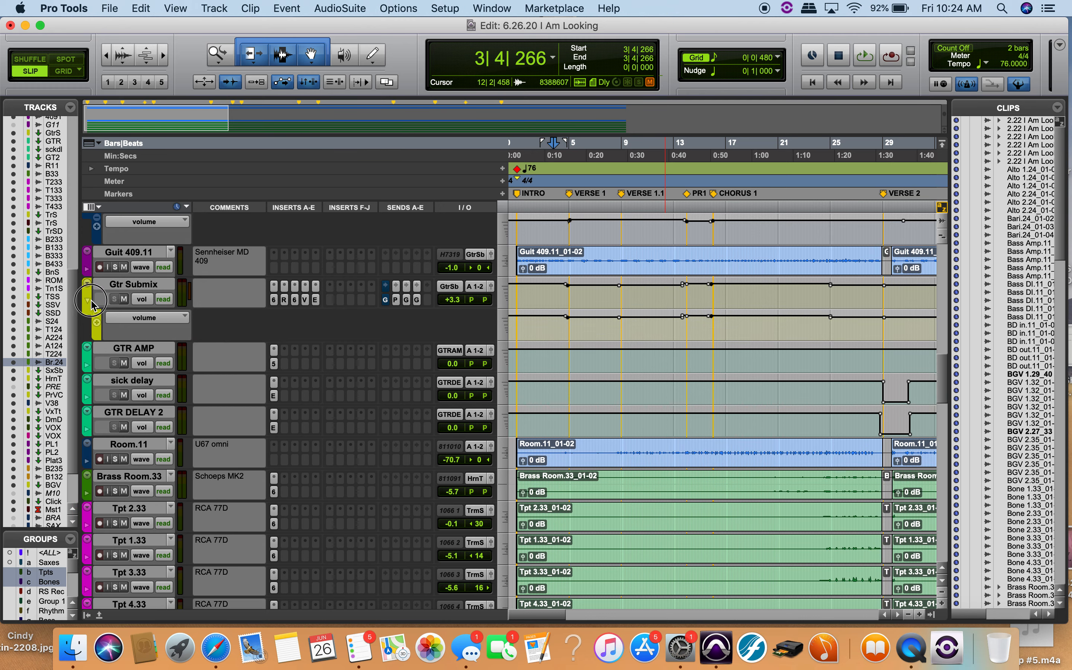
pyautogui.click(87, 301)
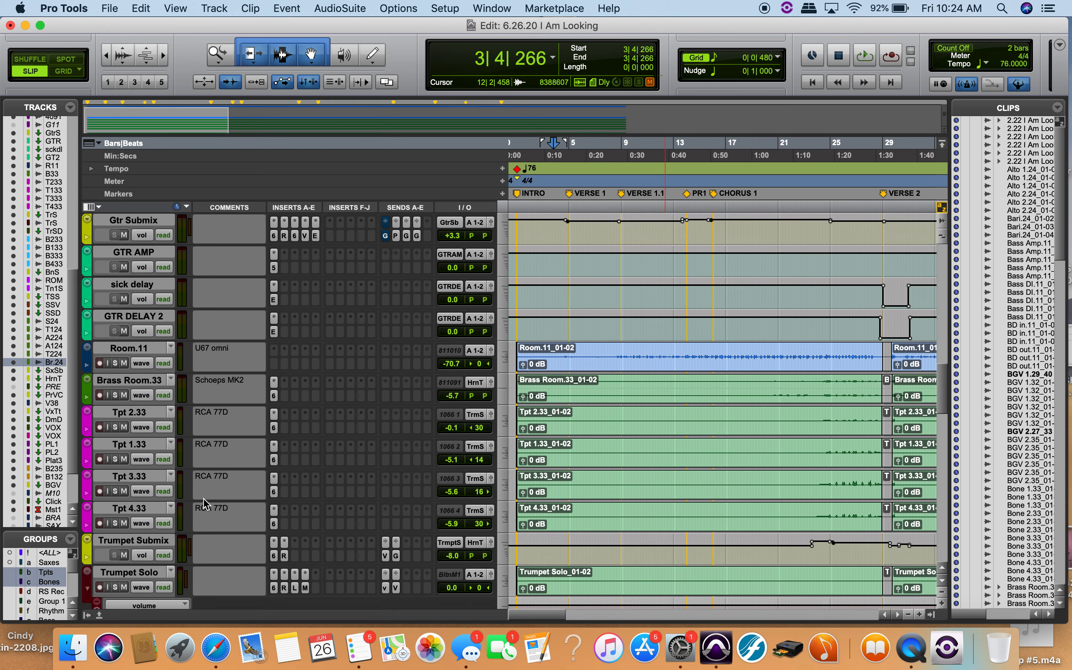
# Deactivate the Bones and Tpts edit groups.
pyautogui.scroll(-2, 130, 395)
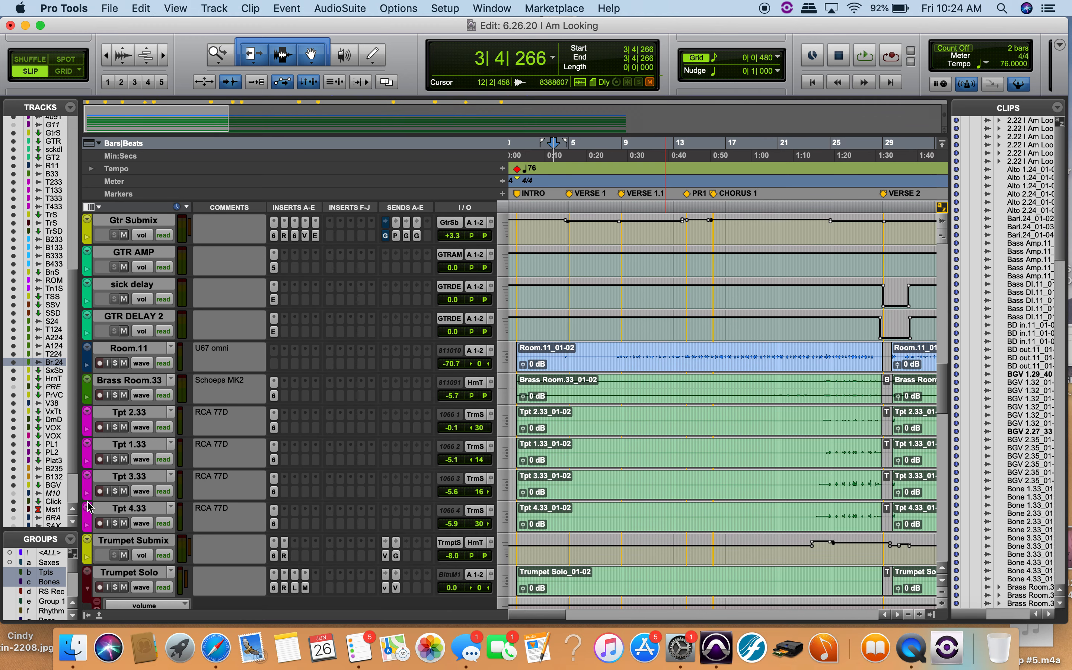
pyautogui.scroll(-2, 58, 592)
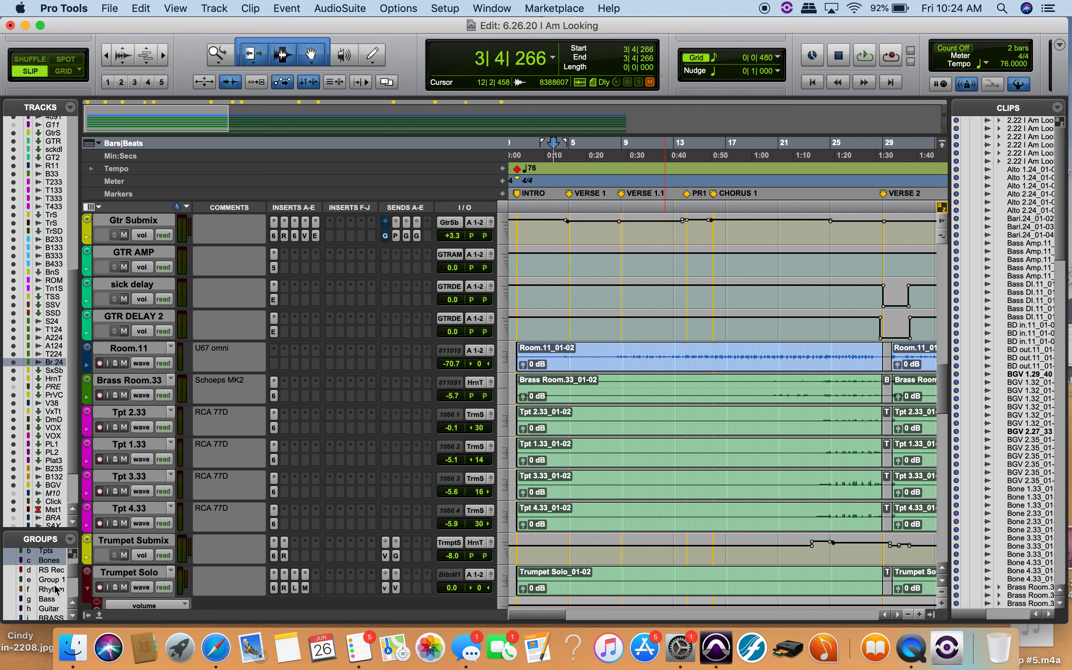
pyautogui.click(50, 561)
pyautogui.click(48, 552)
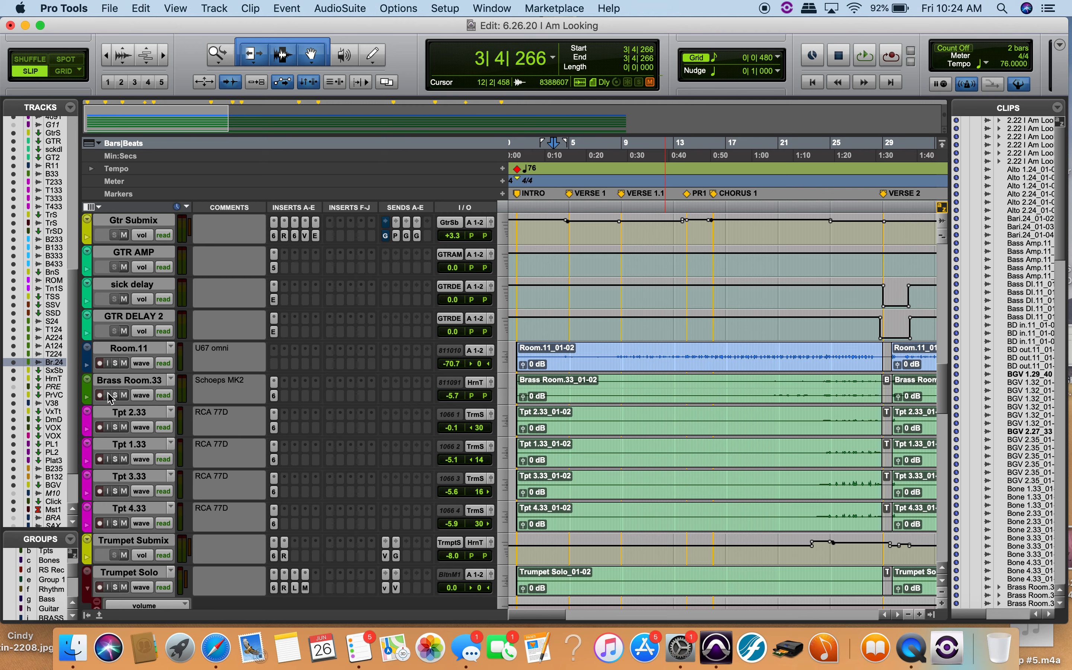
# Show the automation lane under Brass Room.33, check its available parameters, and leave it on volume.
pyautogui.click(87, 396)
pyautogui.click(148, 416)
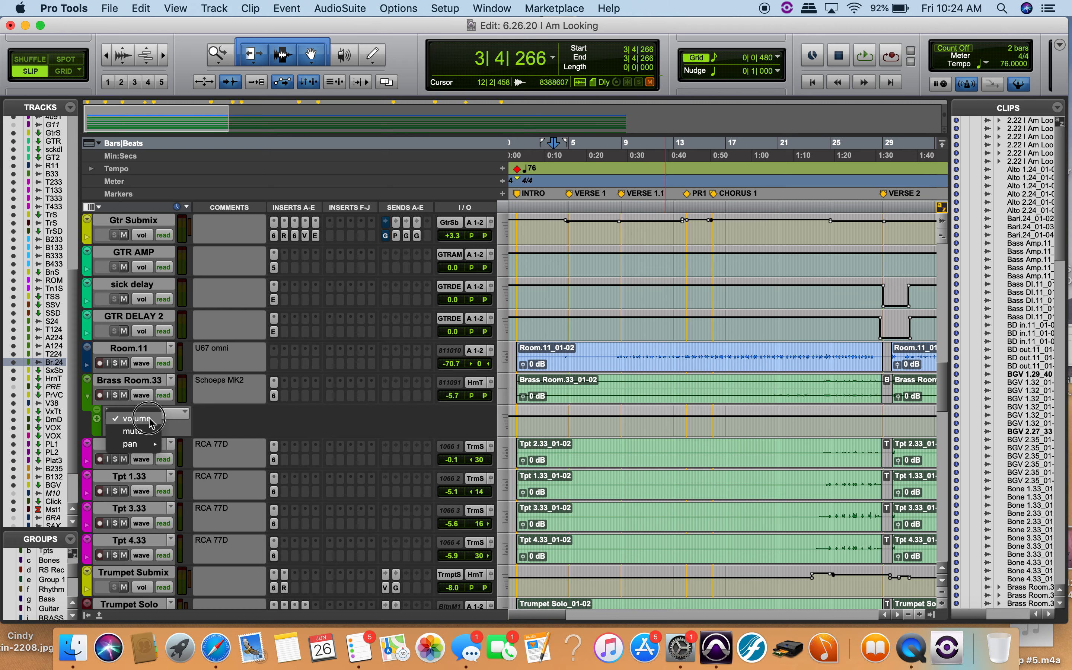
pyautogui.moveTo(149, 418); pyautogui.dragTo(250, 387)
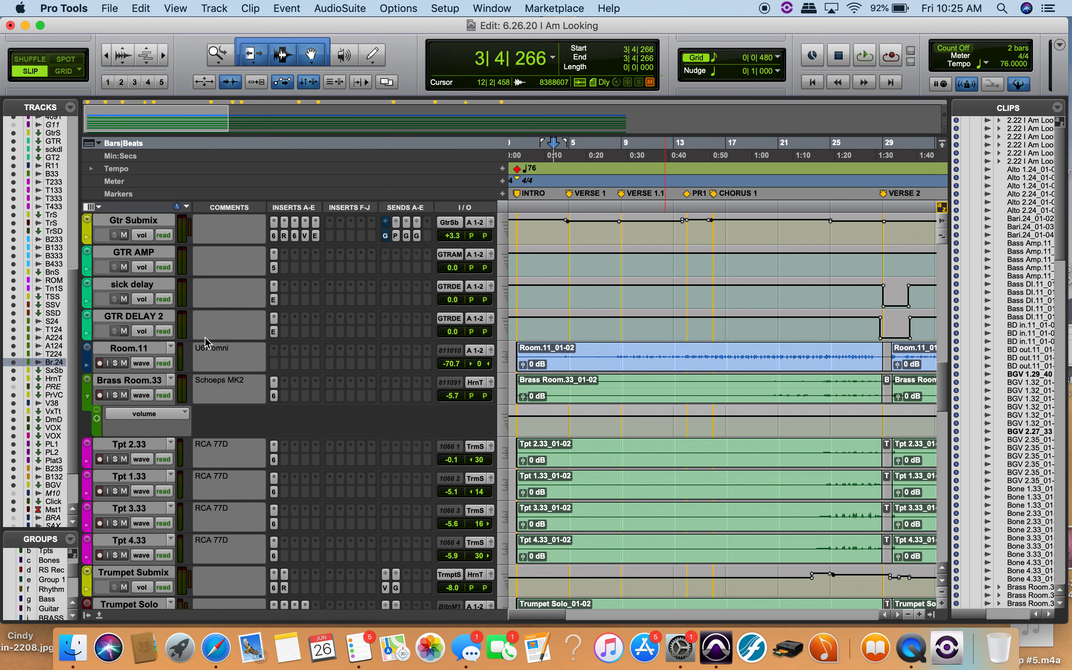
# Reveal the Gtr Submix automation lane, check which send parameters it offers, and hide the lane again.
pyautogui.click(87, 242)
pyautogui.click(87, 236)
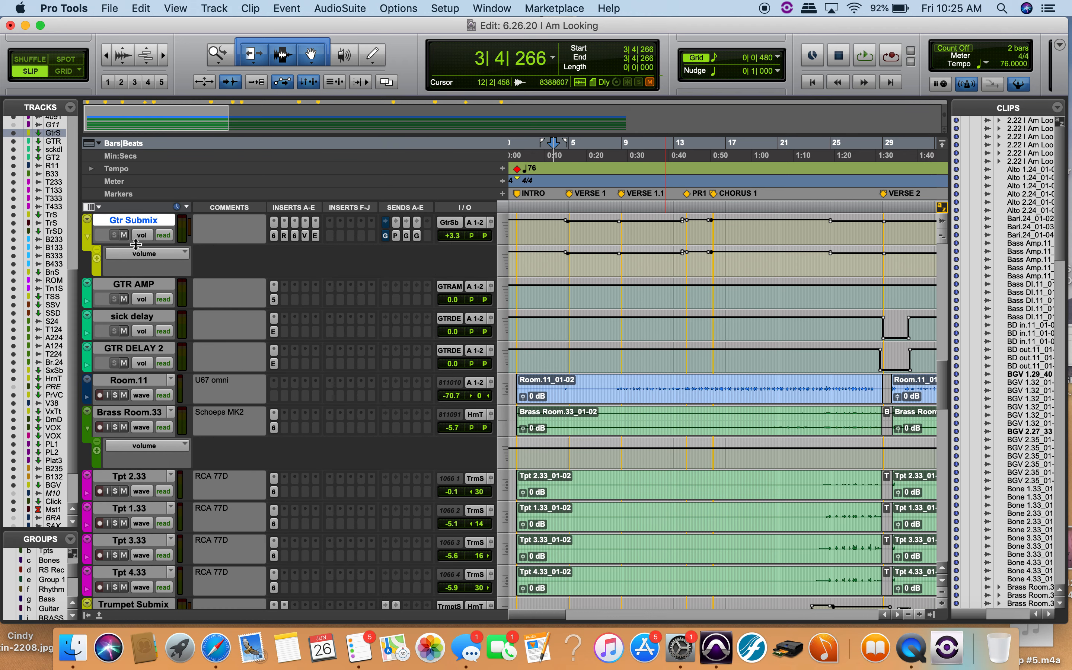
pyautogui.click(138, 253)
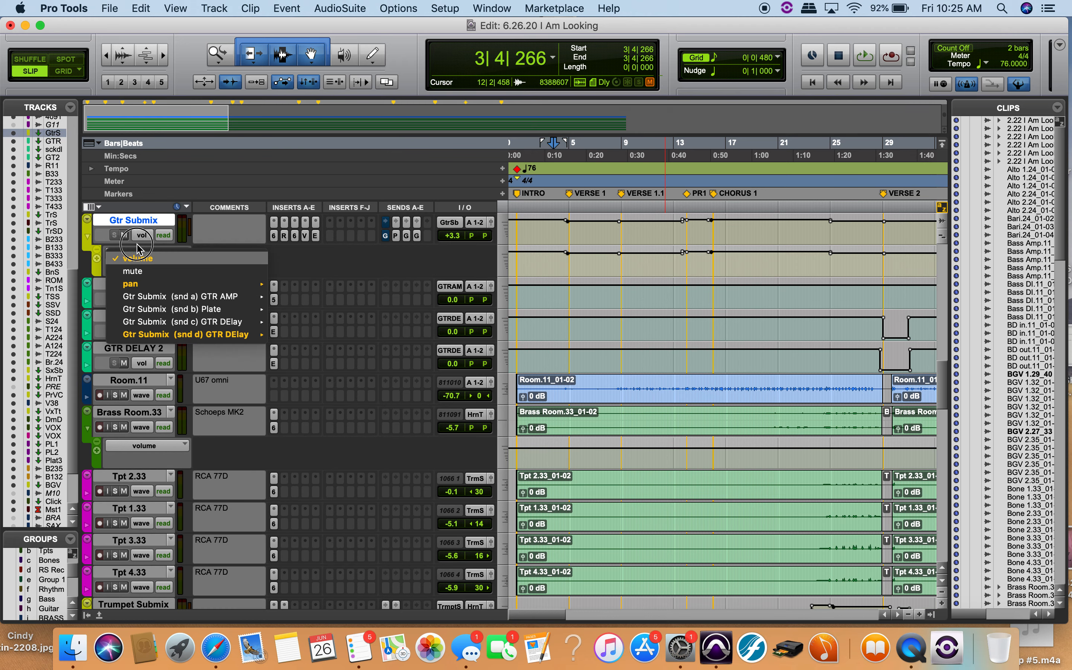
pyautogui.click(80, 242)
pyautogui.click(87, 236)
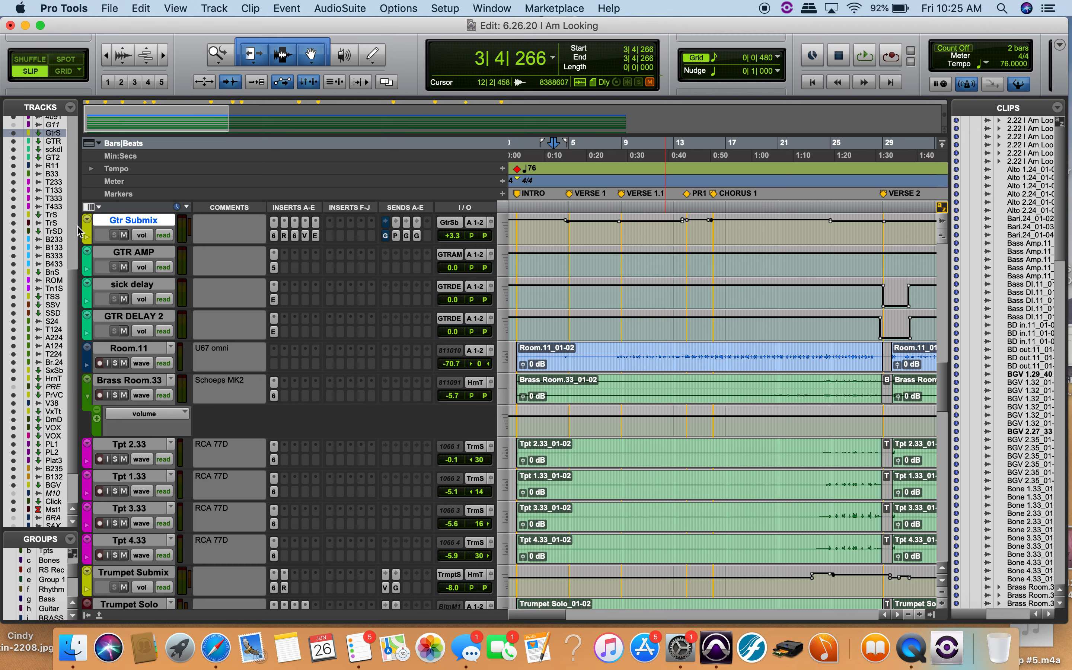
# Inspect sends b, c and d of the Gtr Submix track in the send window and close it.
pyautogui.click(396, 236)
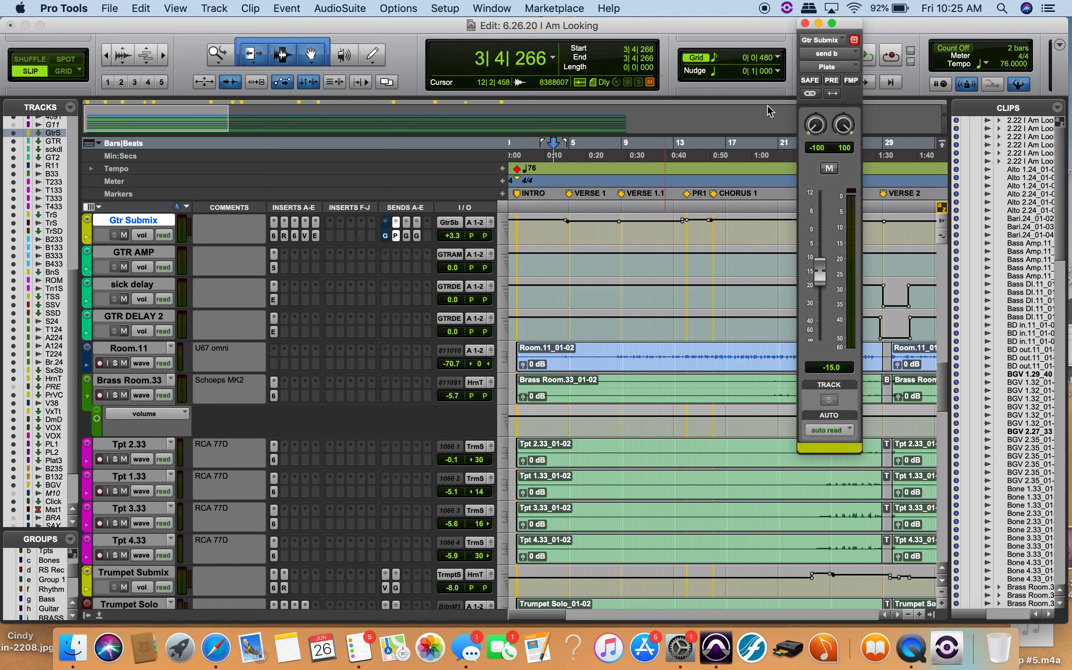
pyautogui.click(406, 236)
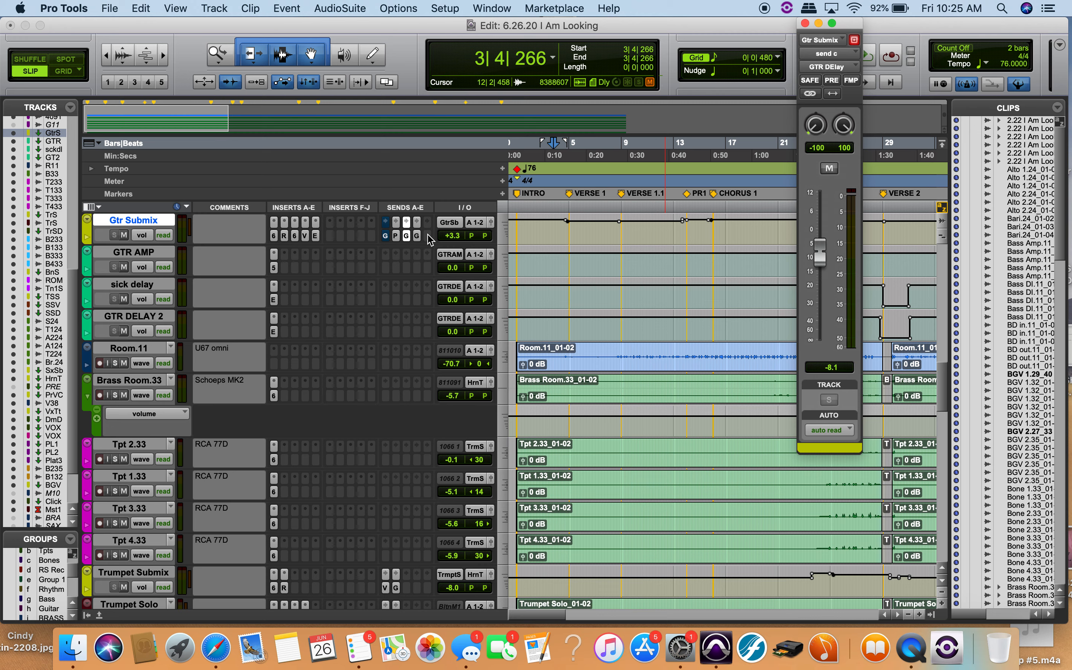
pyautogui.click(417, 236)
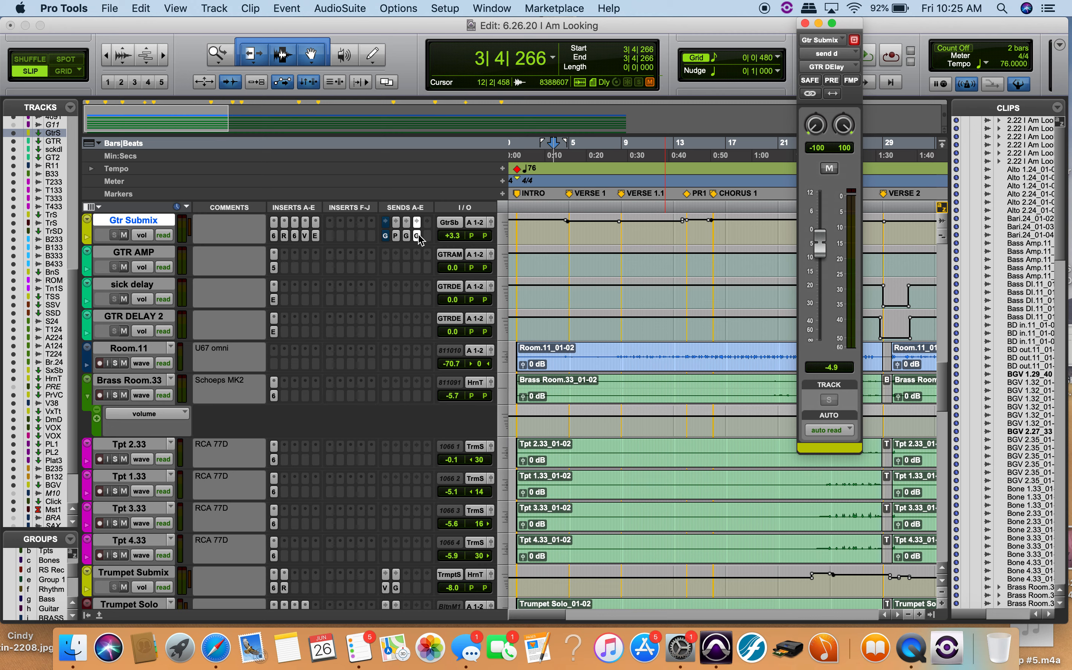
pyautogui.click(805, 24)
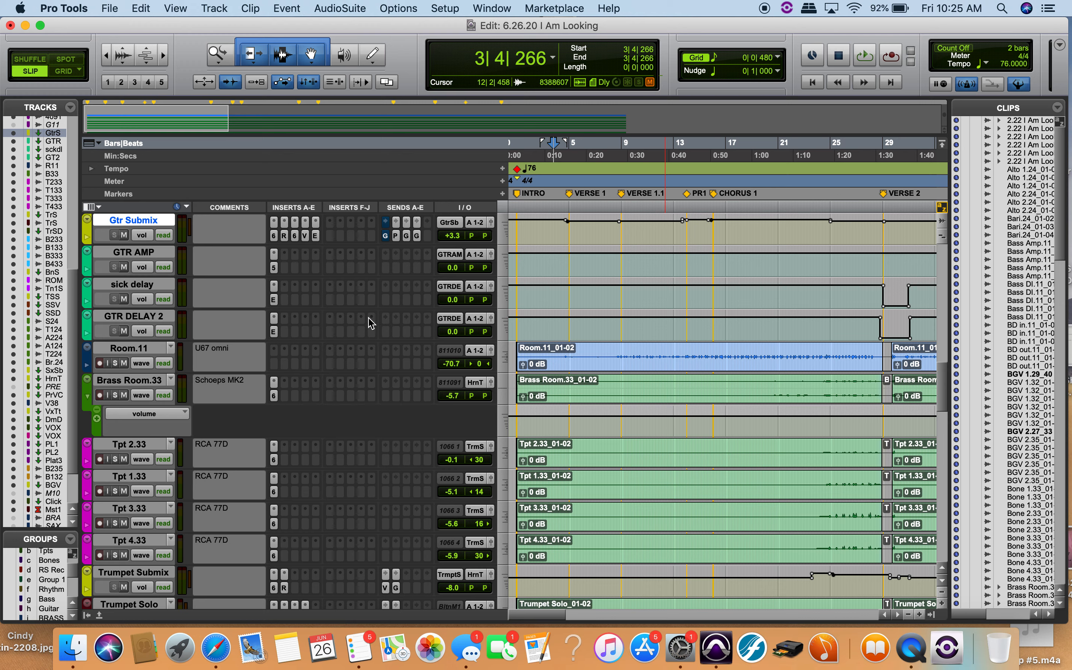
# Reveal the Trumpet Submix automation lane, check its available send parameters, and hide the lane again.
pyautogui.scroll(-5, 371, 322)
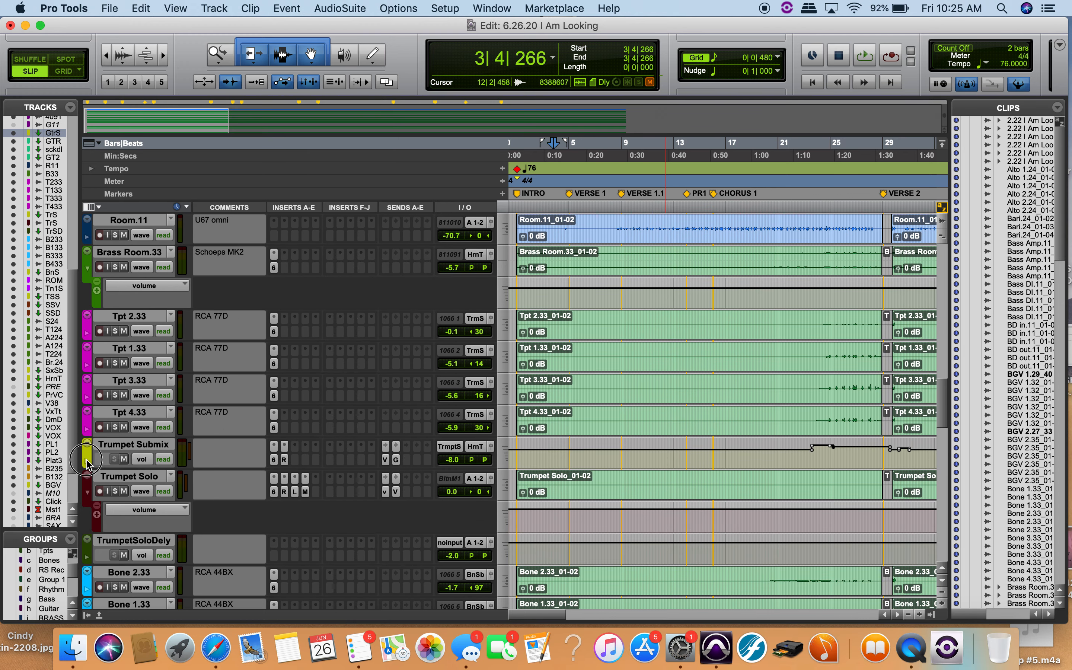
pyautogui.click(87, 461)
pyautogui.click(146, 481)
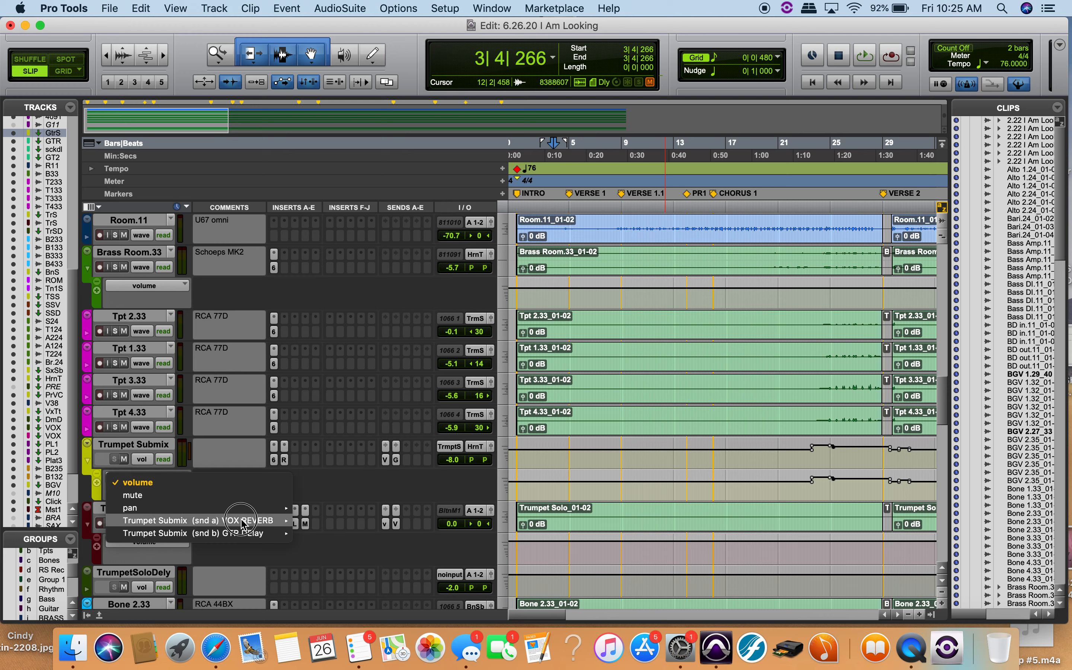
pyautogui.click(415, 436)
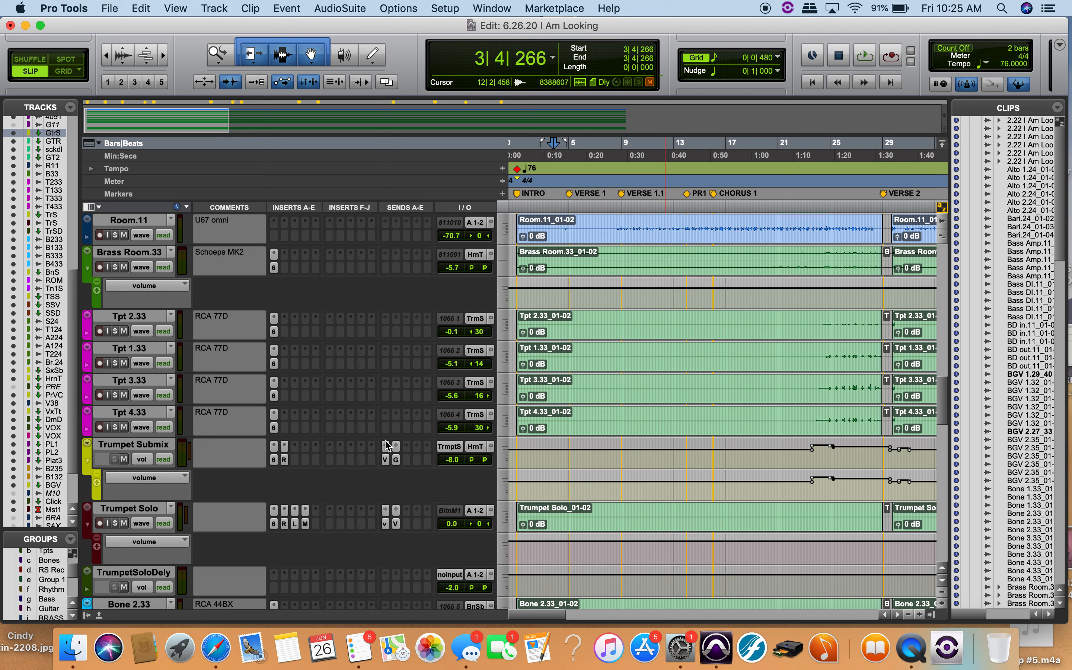
pyautogui.moveTo(136, 476); pyautogui.dragTo(337, 428)
pyautogui.click(88, 463)
# Insert the EchoBoy Jr (mono/stereo) delay plug-in in insert slot b of the Bari.24 track.
pyautogui.scroll(-3, 251, 458)
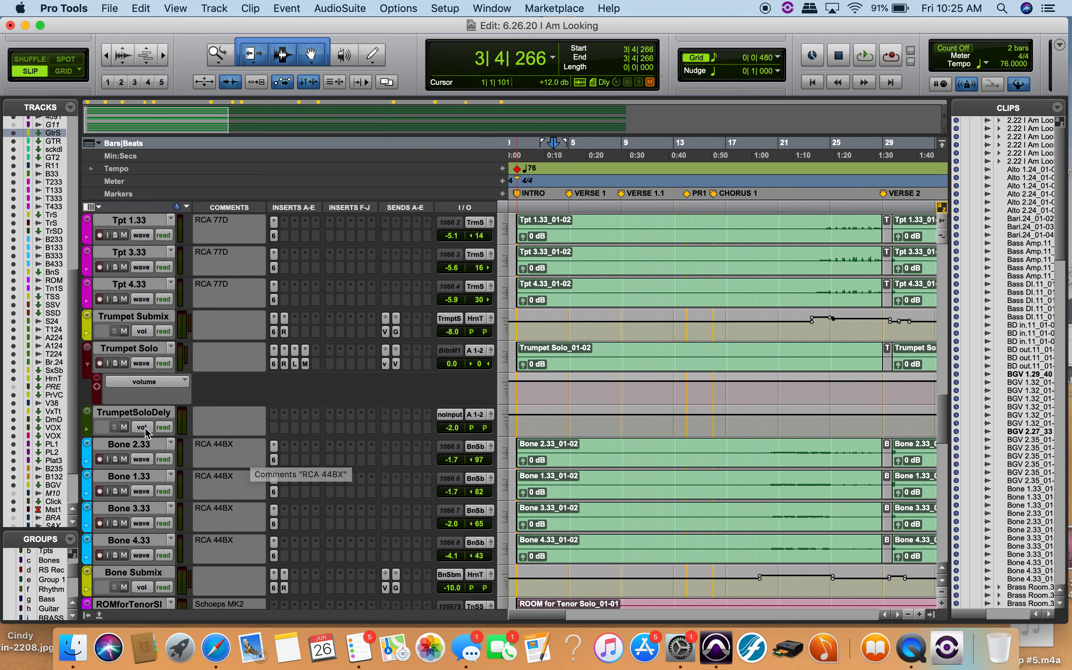
pyautogui.scroll(-5, 240, 459)
pyautogui.scroll(-6, 226, 459)
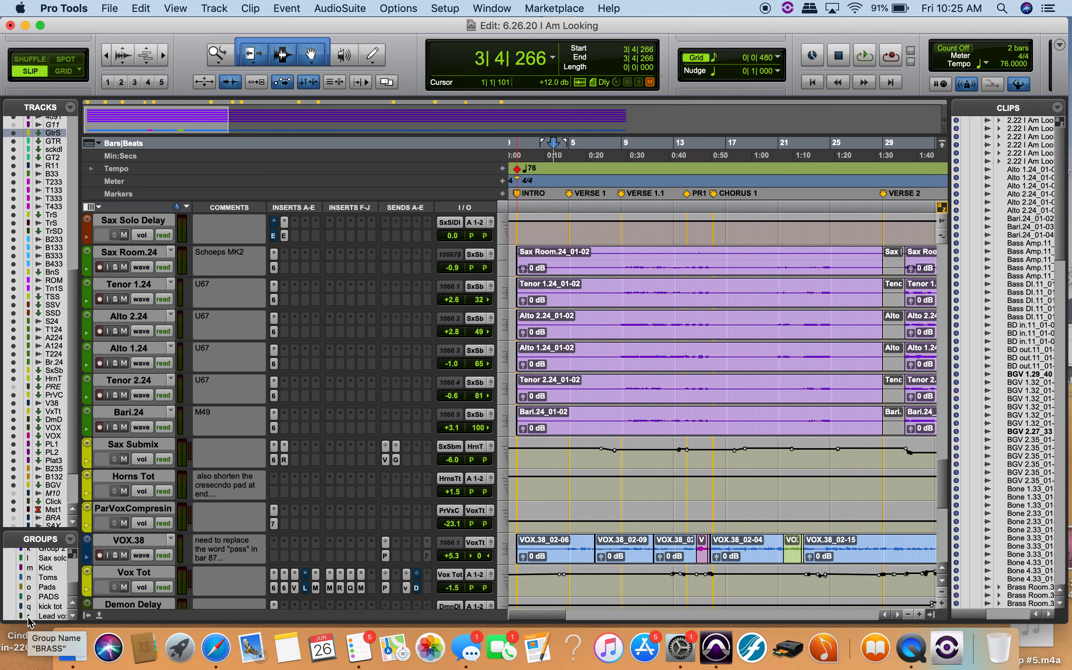
pyautogui.scroll(3, 48, 603)
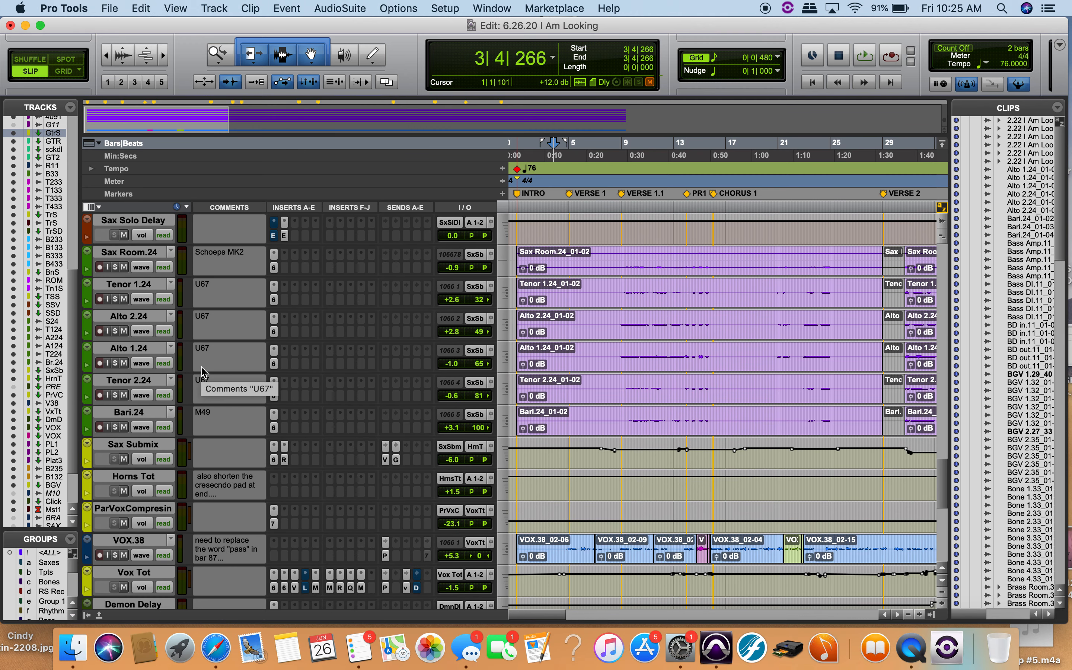
pyautogui.click(141, 413)
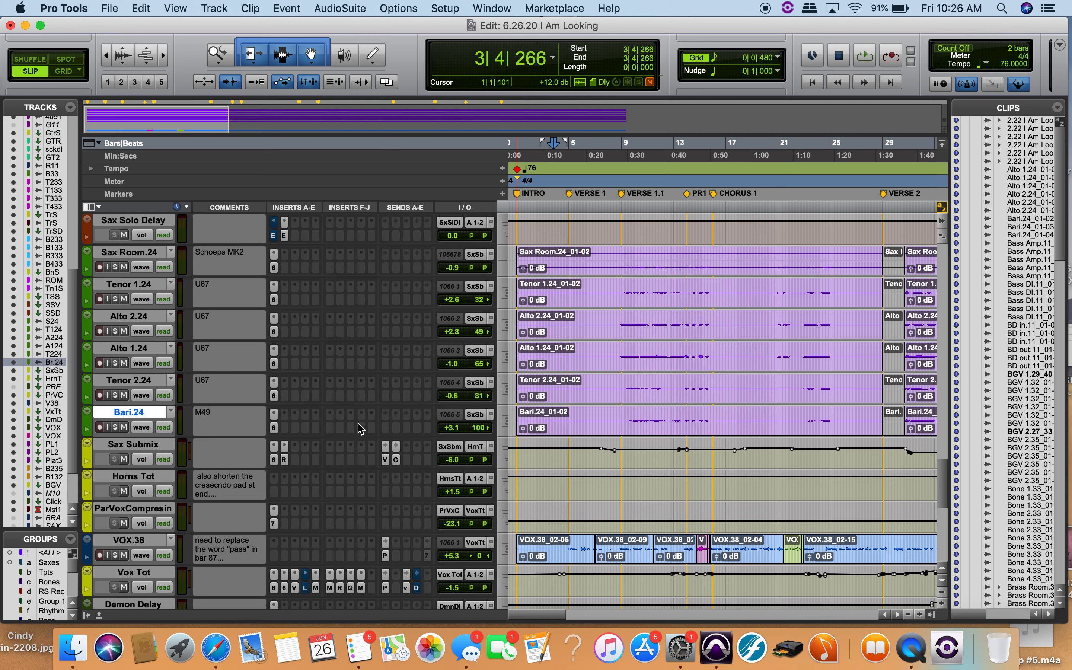
pyautogui.click(286, 422)
pyautogui.moveTo(319, 428)
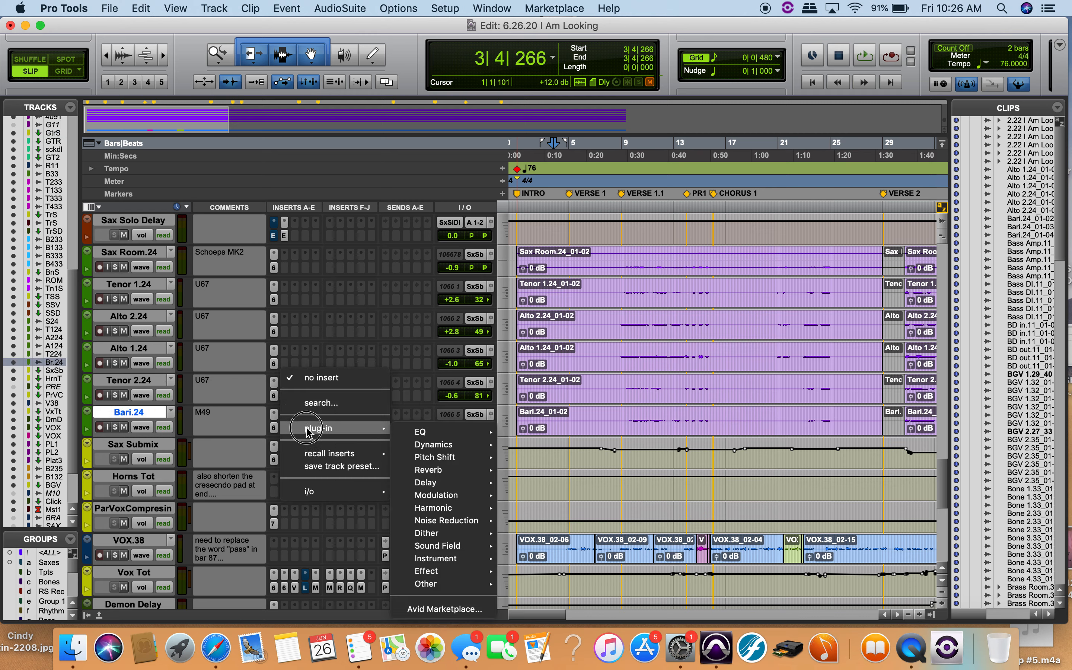
pyautogui.moveTo(443, 482)
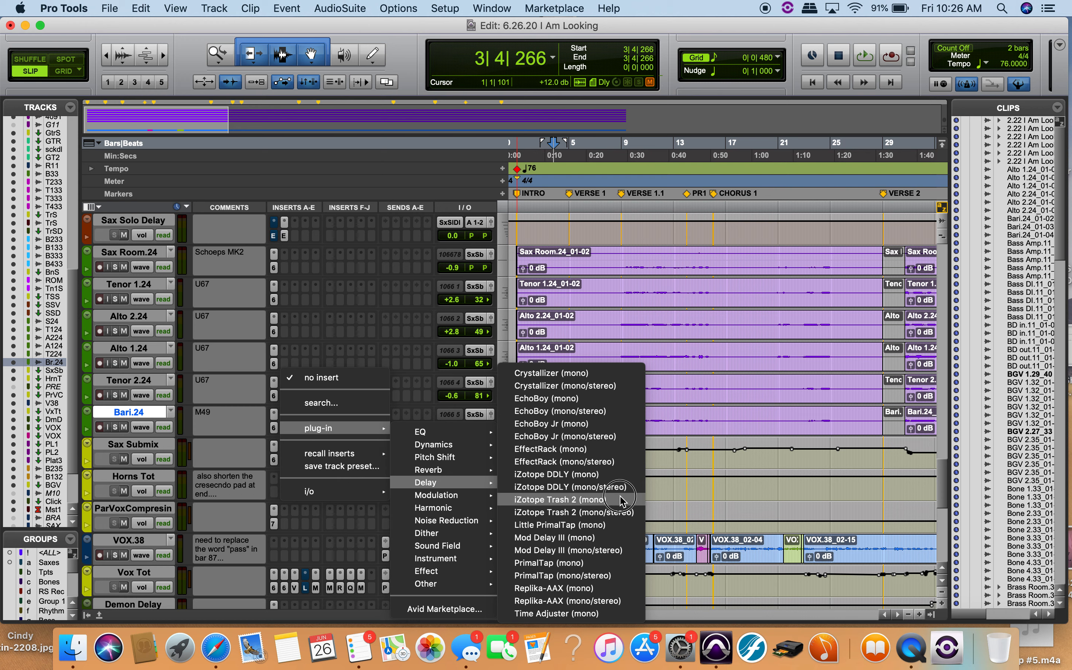
pyautogui.click(588, 438)
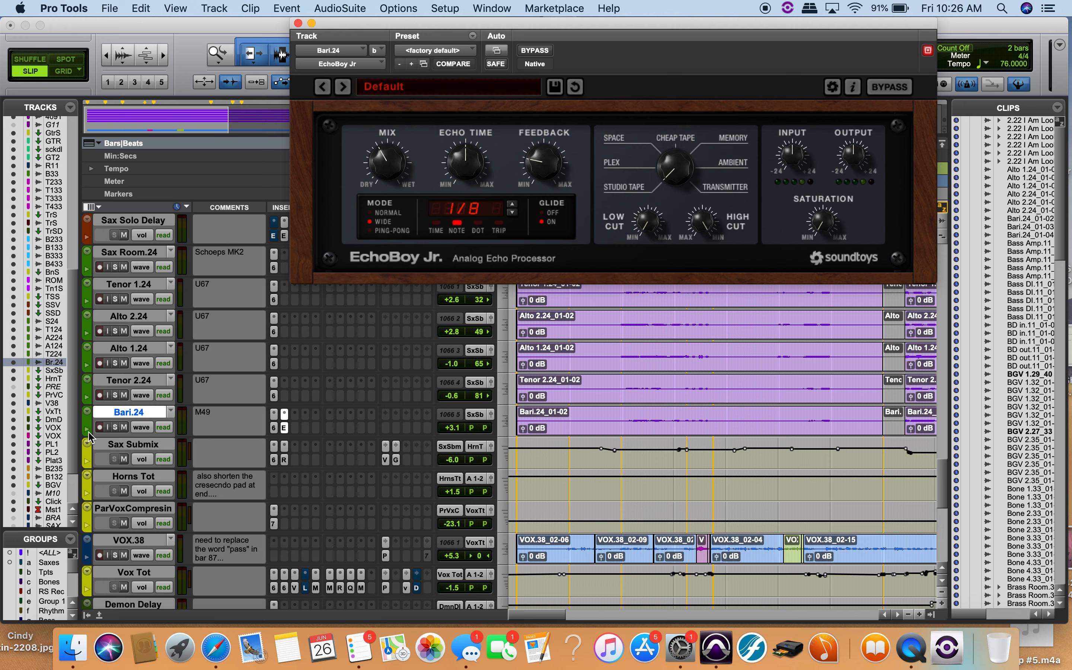
# Enable automation of the Bypass parameter for EchoBoy Jr on Bari.24 and close the plug-in window.
pyautogui.click(506, 52)
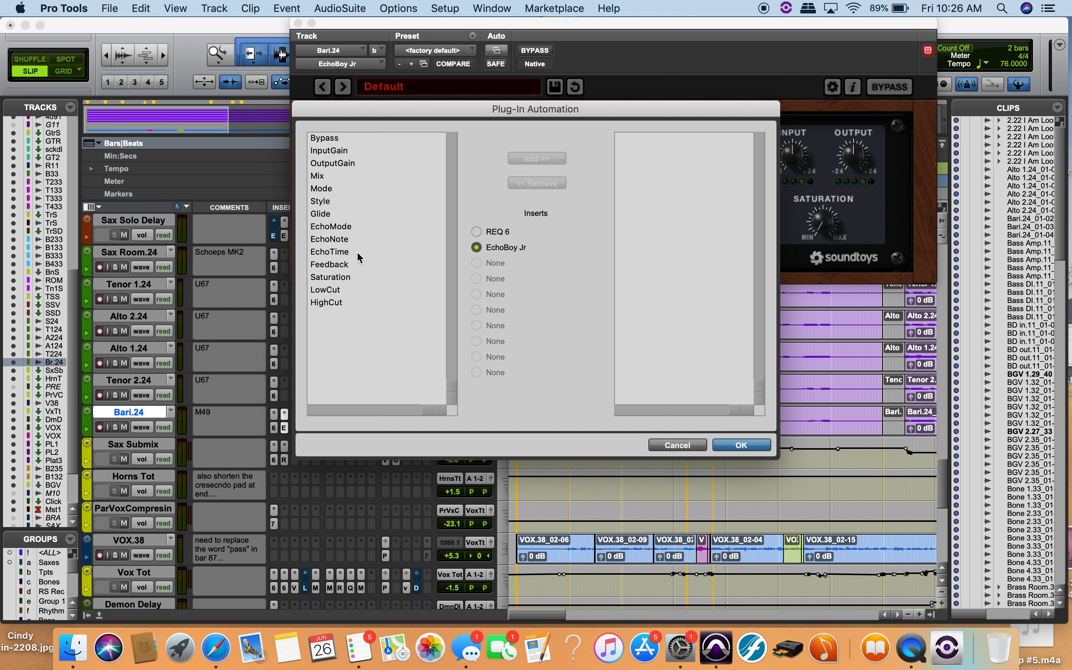
pyautogui.click(338, 139)
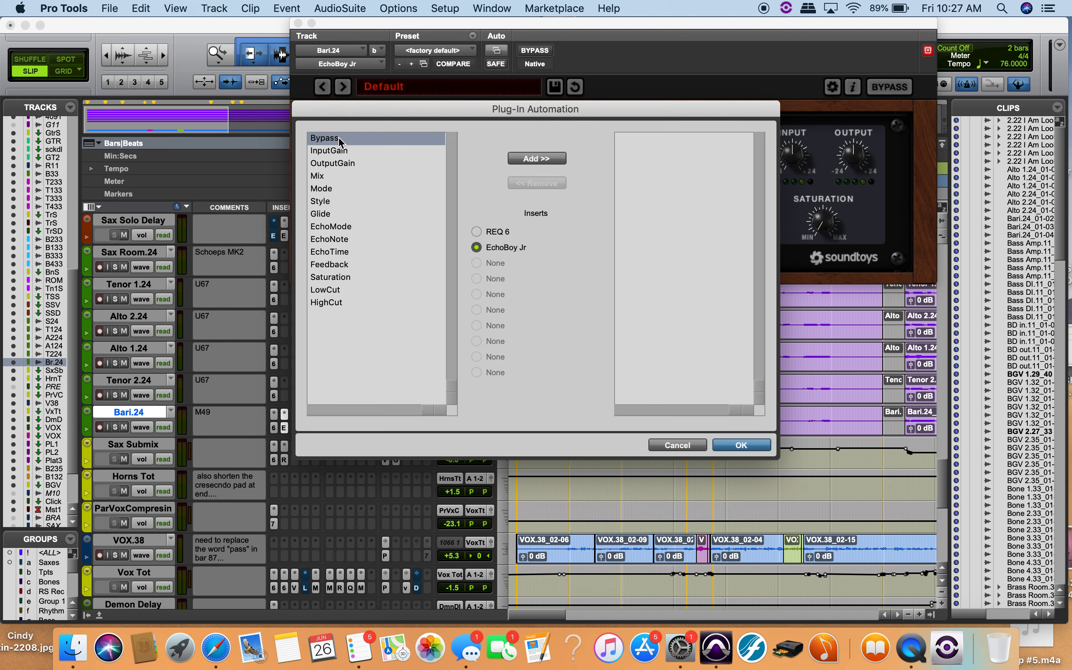
pyautogui.click(558, 163)
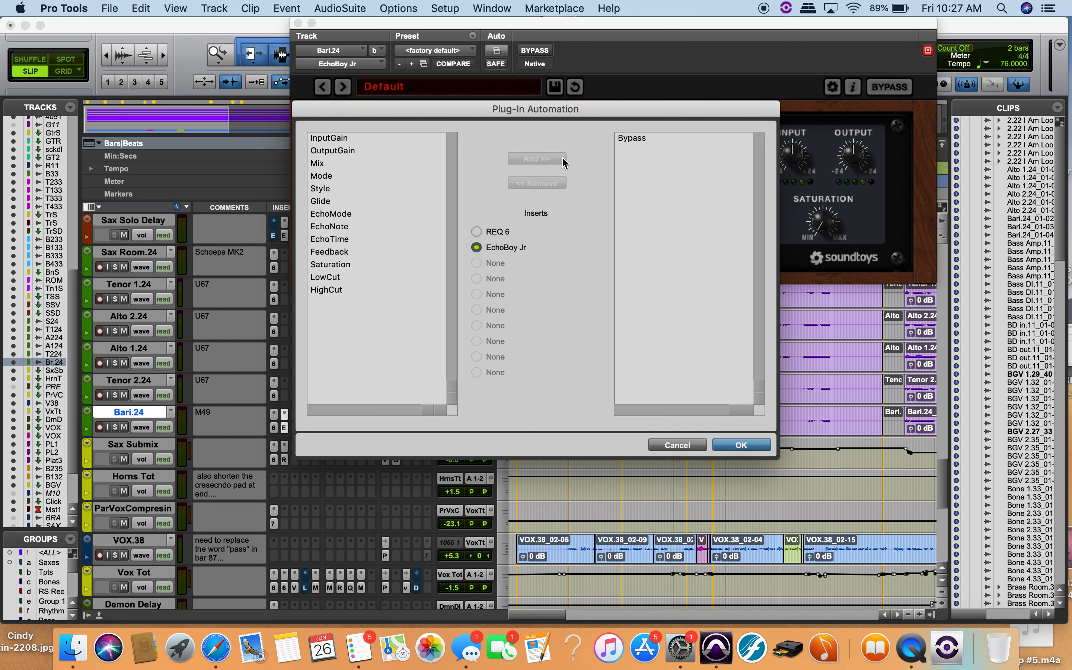
pyautogui.click(748, 444)
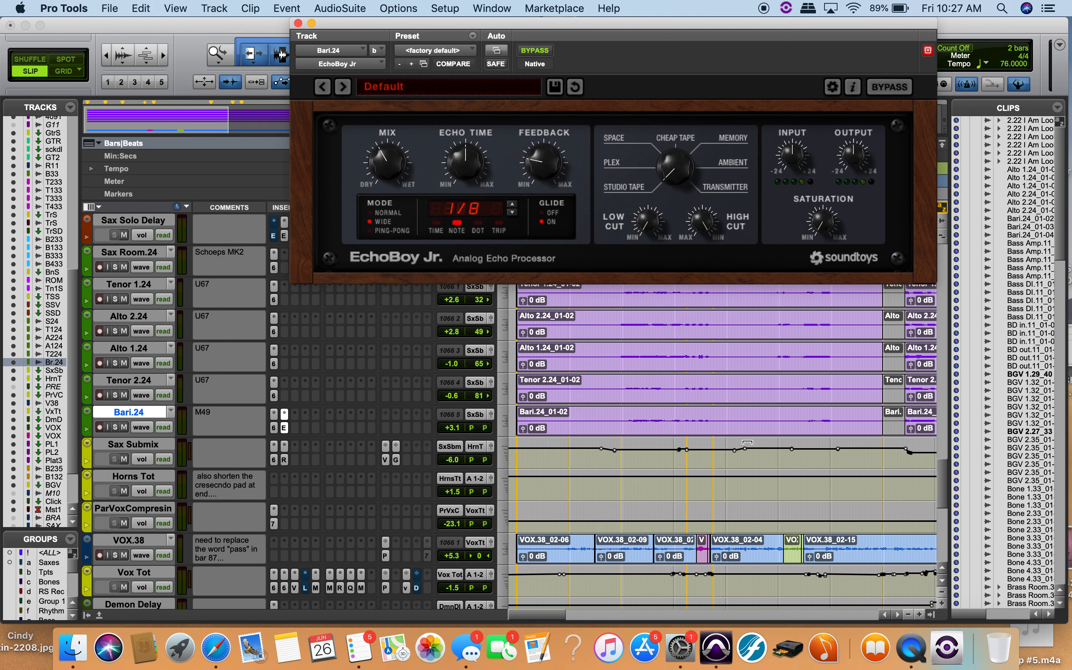
pyautogui.click(299, 23)
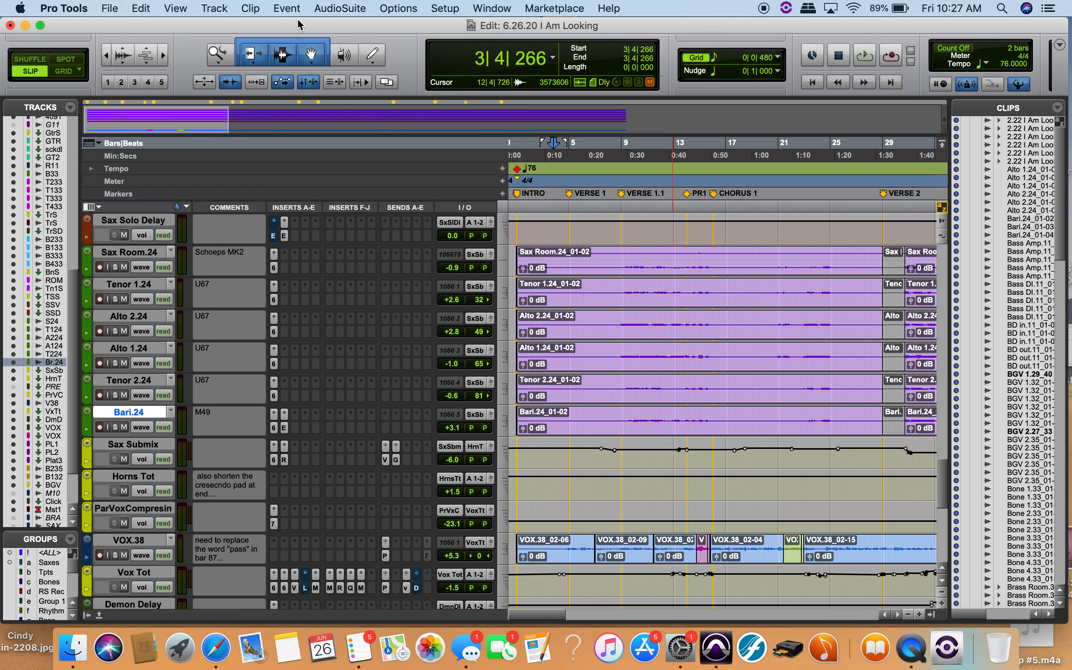
# Show the automation lane under Bari.24 and set it to the EchoBoy Jr Bypass parameter.
pyautogui.click(88, 430)
pyautogui.click(111, 448)
pyautogui.moveTo(169, 488)
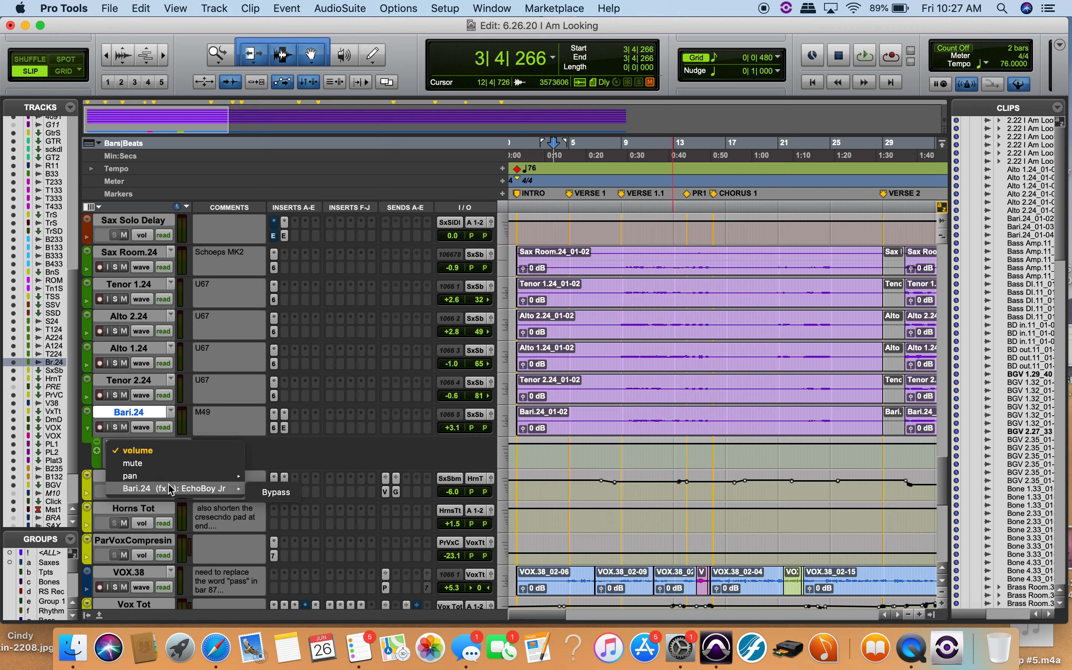
pyautogui.click(272, 492)
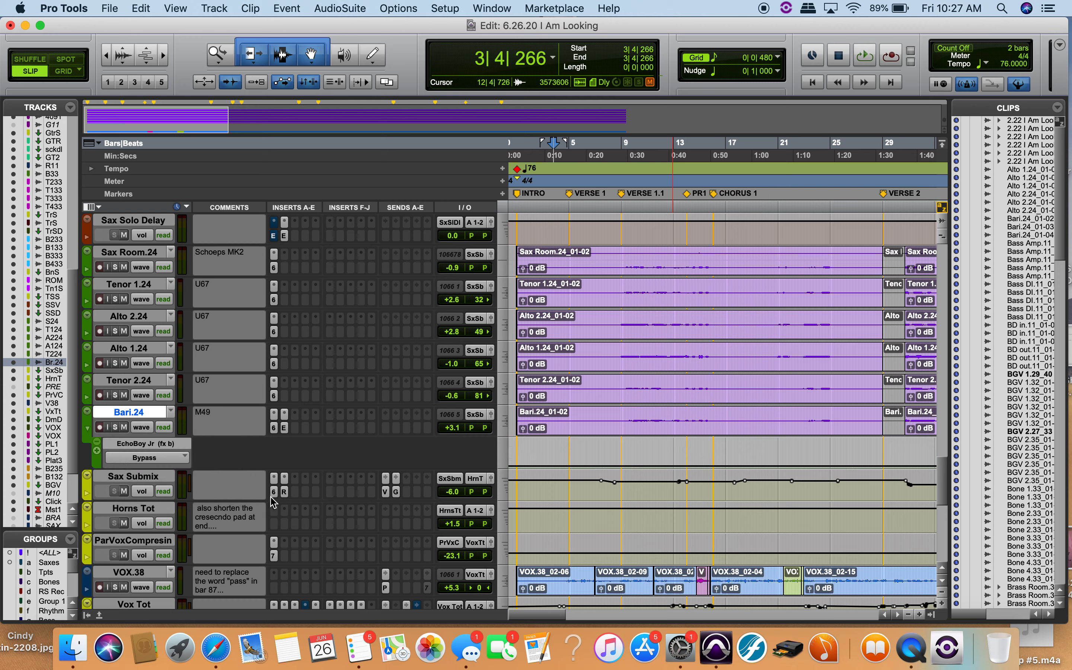
pyautogui.keyDown('super'); pyautogui.click(564, 466); pyautogui.keyUp('super')
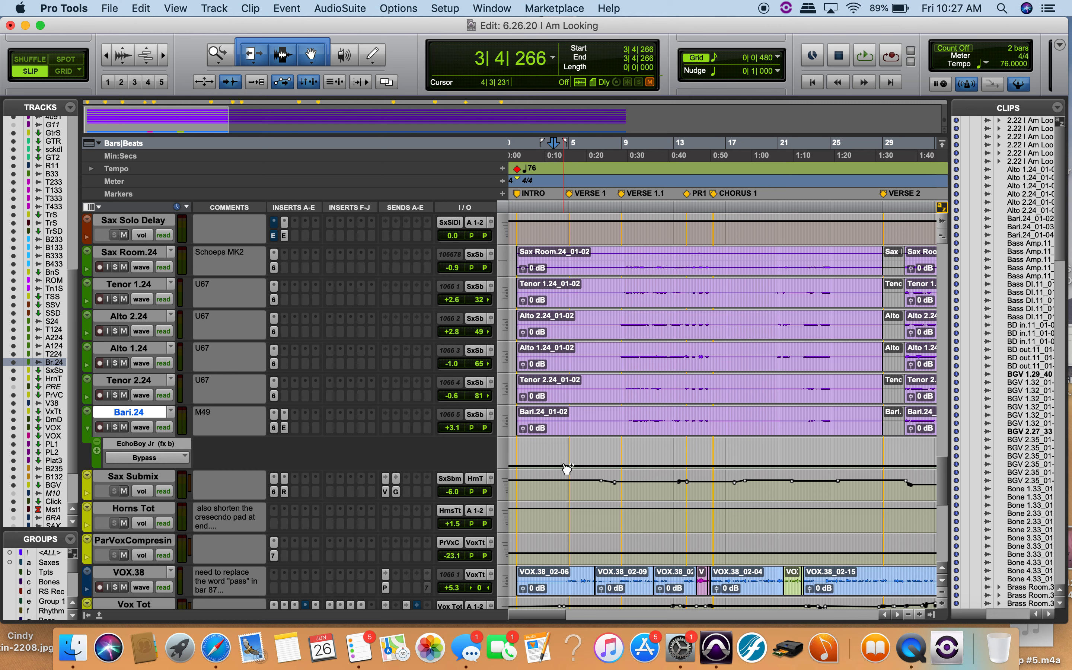